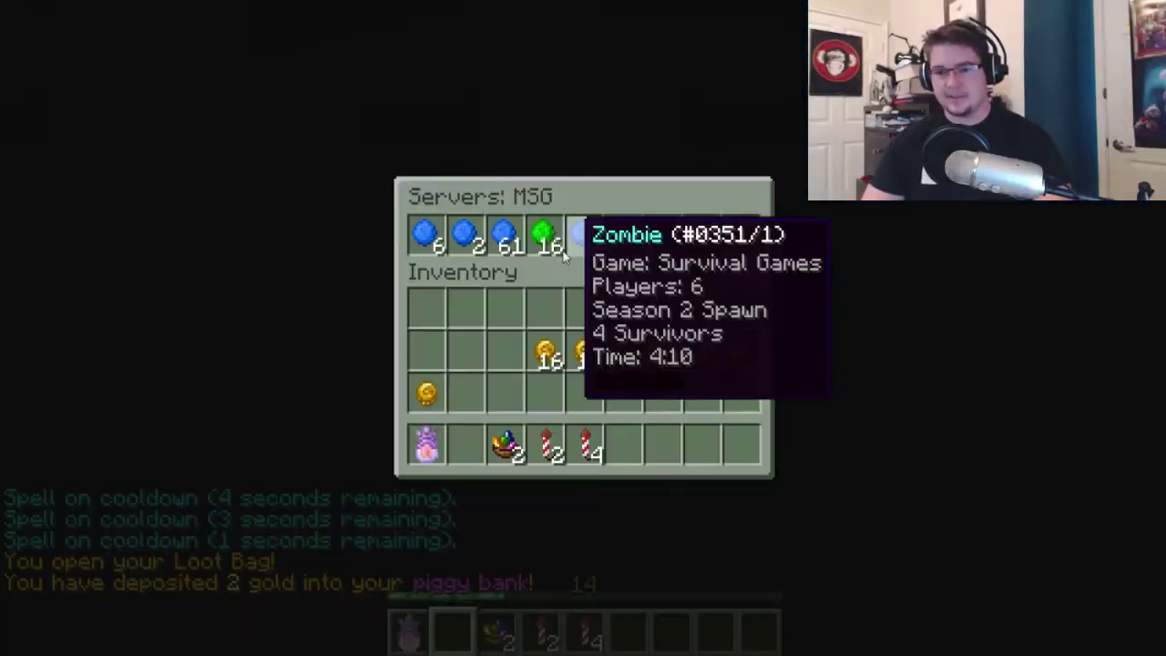
# - Join the Survival Games server from the server list and load into its world
pyautogui.click(543, 235)
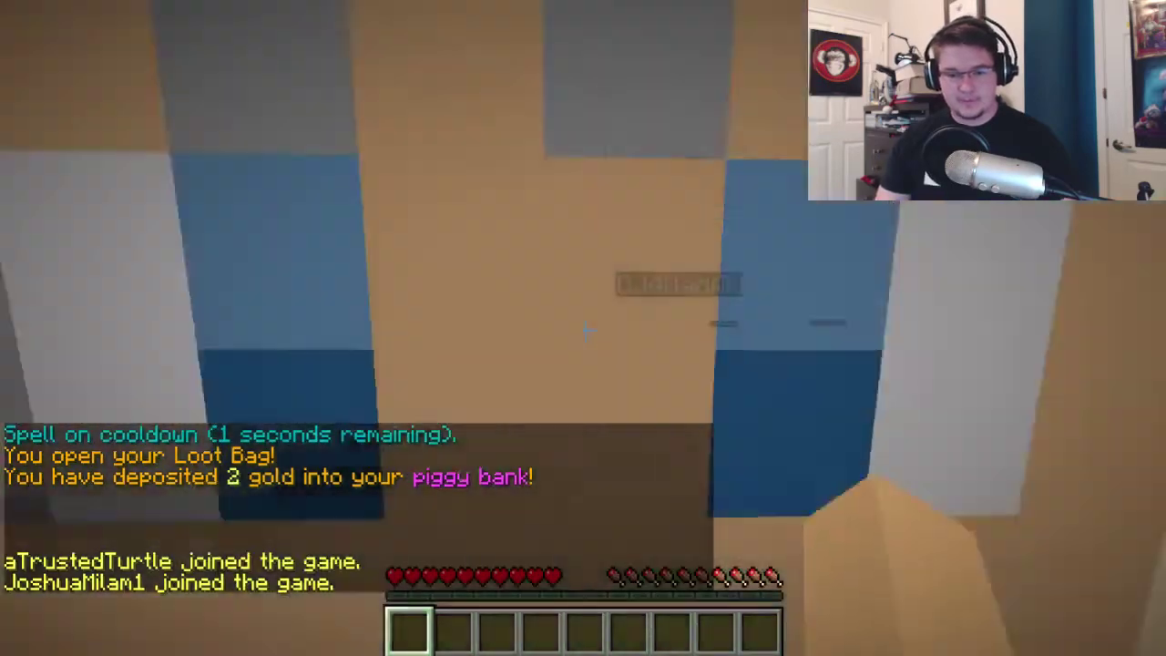
pyautogui.press('w')
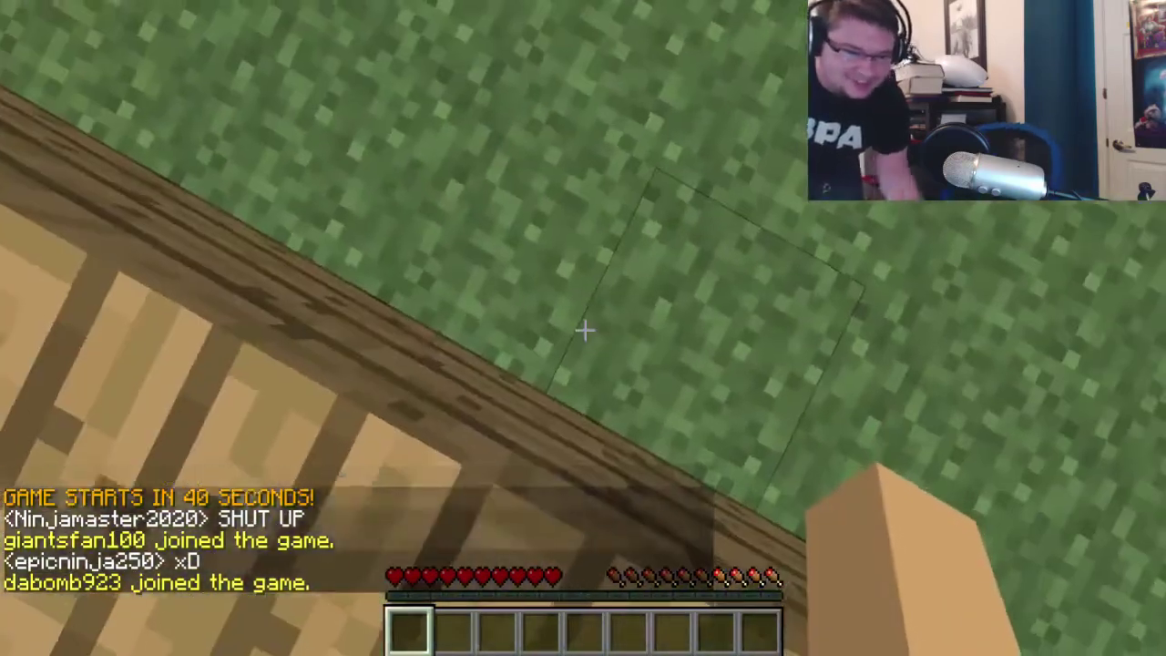
# - Bring up the inventory and crafting screen with the E key
pyautogui.press('e')
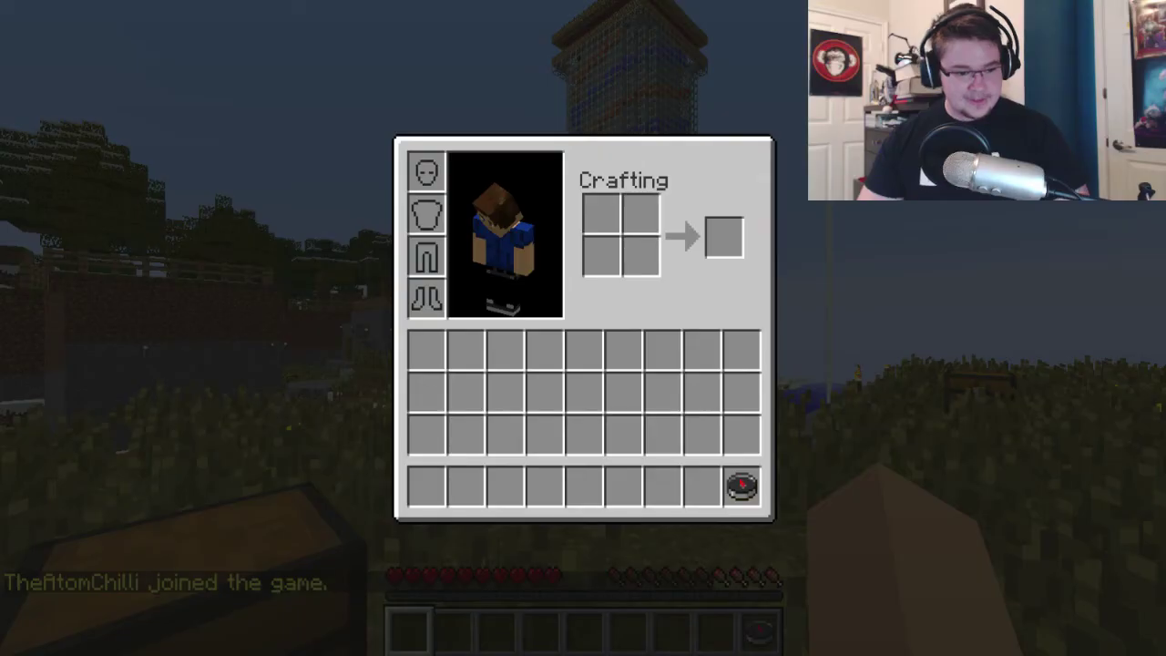
# - Loot the grassy-field chest's chain helmet, potion and bow, then equip golden leggings
pyautogui.press('e')
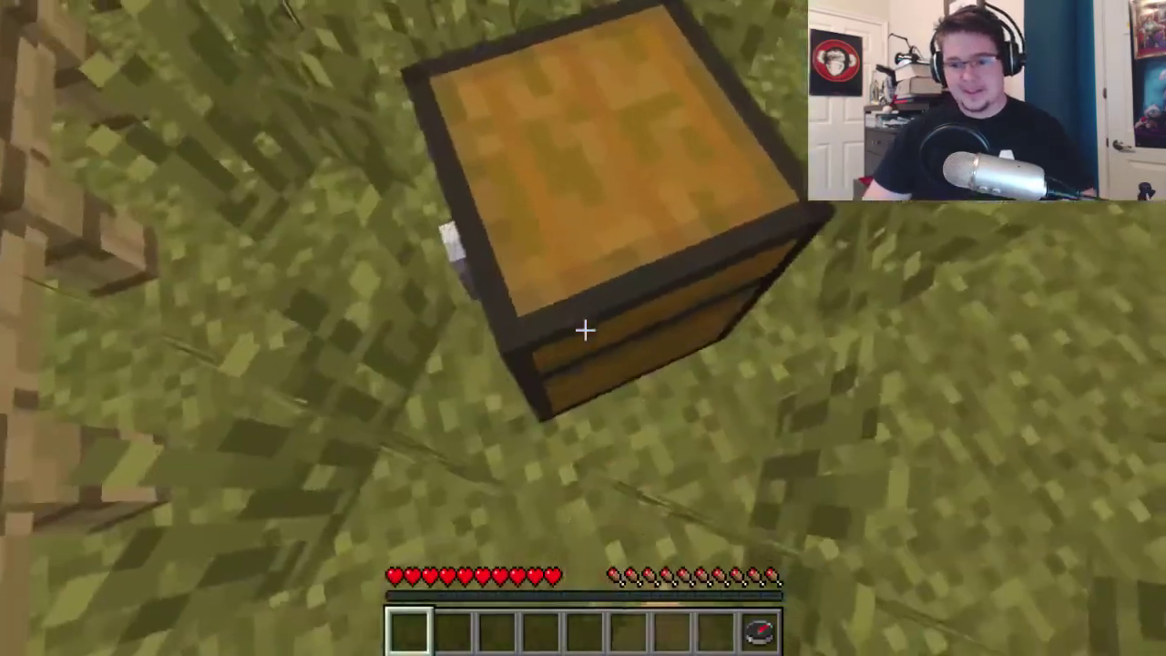
pyautogui.rightClick(583, 328)
pyautogui.keyDown('shift'); pyautogui.click(583, 192); pyautogui.keyUp('shift')
pyautogui.keyDown('shift'); pyautogui.click(544, 193); pyautogui.keyUp('shift')
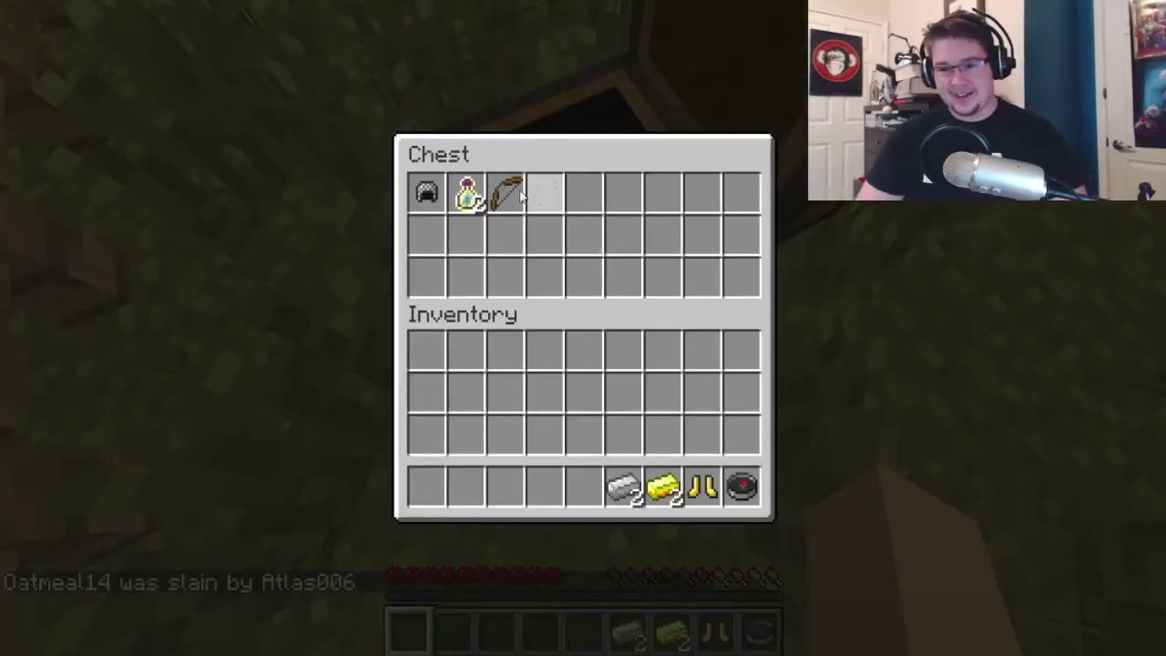
pyautogui.keyDown('shift'); pyautogui.click(504, 192); pyautogui.keyUp('shift')
pyautogui.keyDown('shift'); pyautogui.click(466, 192); pyautogui.keyUp('shift')
pyautogui.keyDown('shift'); pyautogui.click(426, 192); pyautogui.keyUp('shift')
pyautogui.press('e')
pyautogui.scroll(-2, 583, 328)
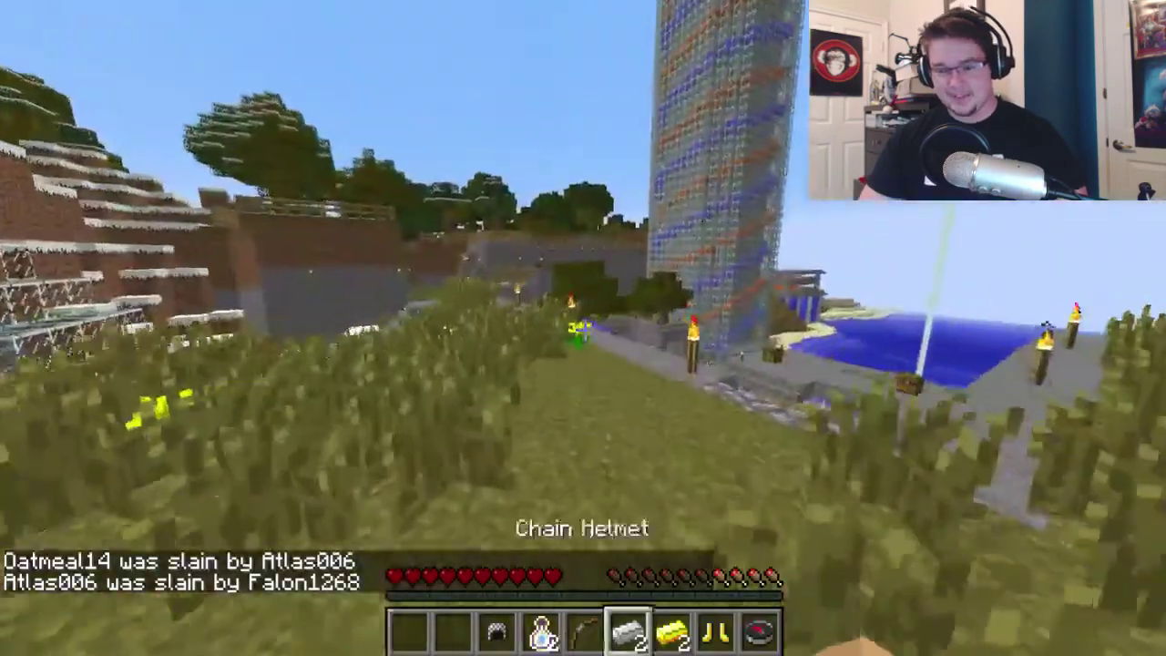
pyautogui.scroll(-4, 583, 328)
pyautogui.scroll(-1, 583, 328)
pyautogui.rightClick(582, 328)
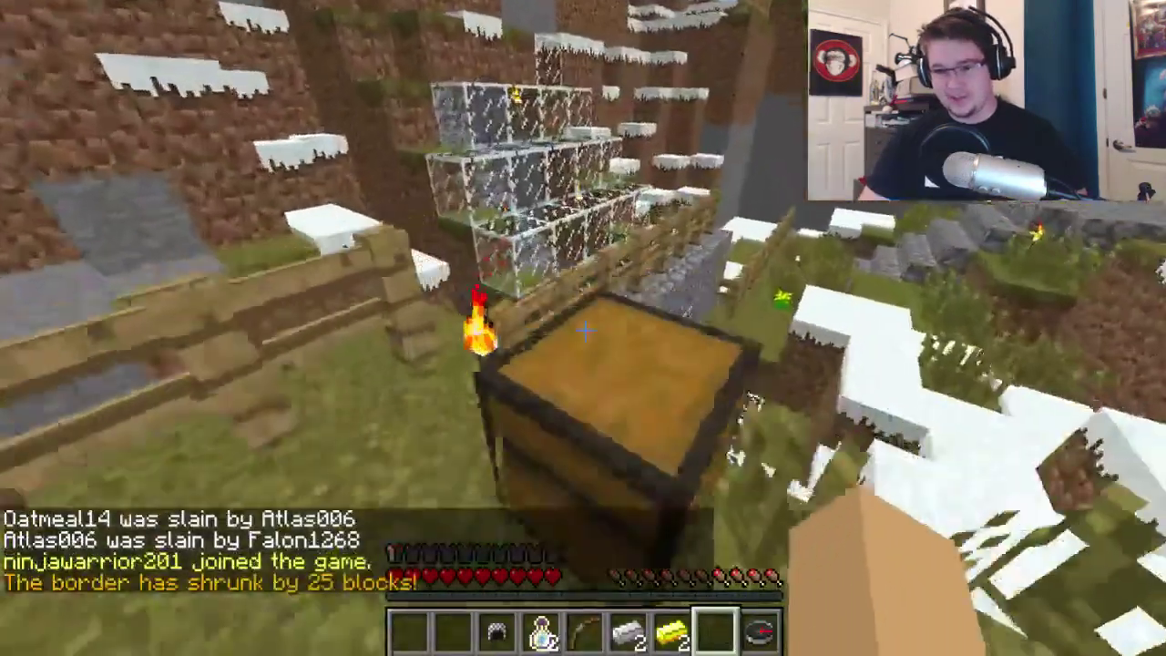
# - Empty the fence-side chest of cooked chicken, a golden chestplate, gold ingots and more
pyautogui.rightClick(583, 328)
pyautogui.keyDown('shift'); pyautogui.click(465, 192); pyautogui.keyUp('shift')
pyautogui.keyDown('shift'); pyautogui.click(426, 192); pyautogui.keyUp('shift')
pyautogui.keyDown('shift'); pyautogui.click(505, 192); pyautogui.keyUp('shift')
pyautogui.keyDown('shift'); pyautogui.click(544, 192); pyautogui.keyUp('shift')
pyautogui.keyDown('shift'); pyautogui.click(623, 192); pyautogui.keyUp('shift')
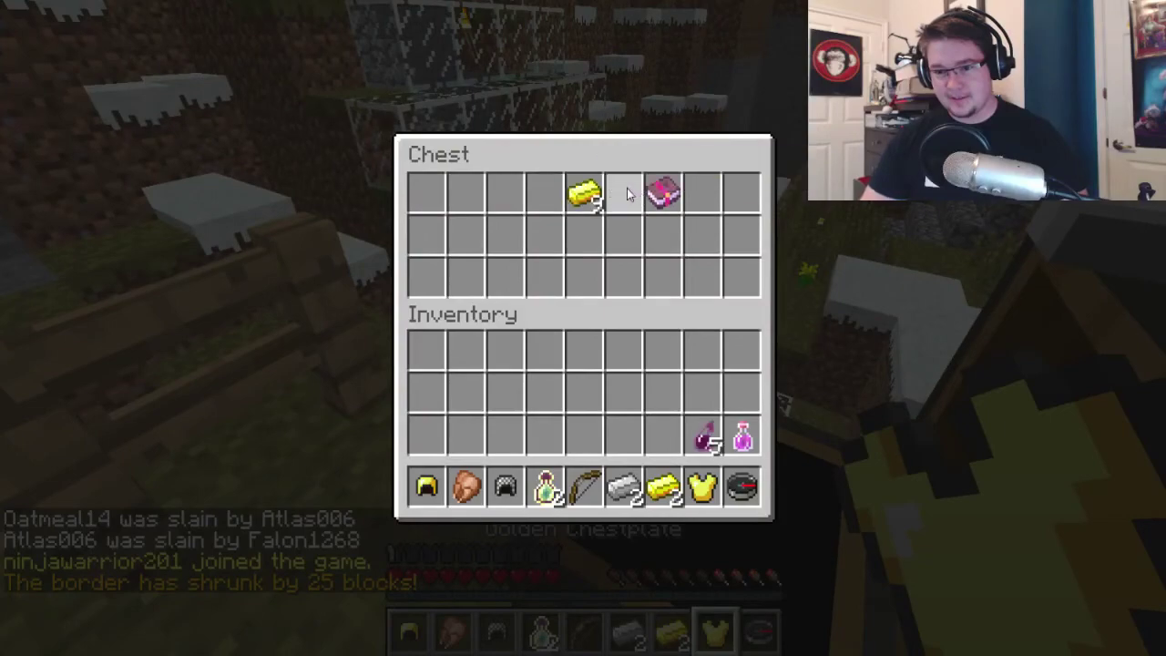
pyautogui.keyDown('shift'); pyautogui.click(663, 192); pyautogui.keyUp('shift')
pyautogui.keyDown('shift'); pyautogui.click(584, 192); pyautogui.keyUp('shift')
pyautogui.press('e')
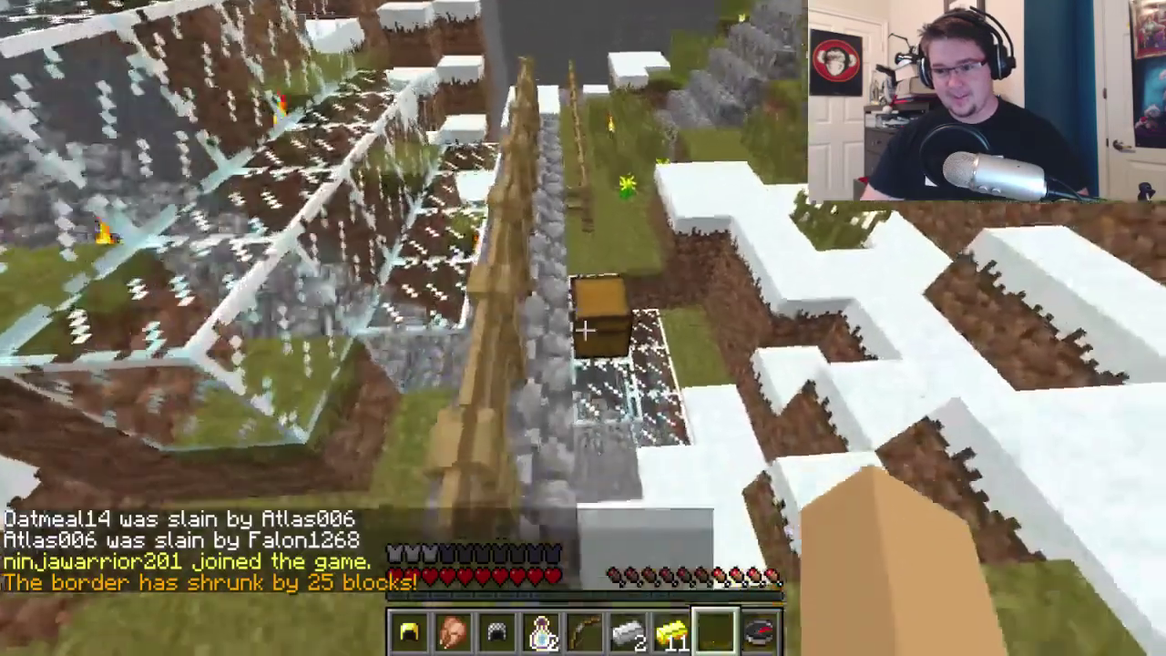
# - Loot the stone-path chest's sword and boots, putting the sword in hotbar slot 2
pyautogui.rightClick(583, 328)
pyautogui.press('2')
pyautogui.keyDown('shift'); pyautogui.click(584, 192); pyautogui.keyUp('shift')
pyautogui.keyDown('shift'); pyautogui.click(543, 192); pyautogui.keyUp('shift')
pyautogui.keyDown('shift'); pyautogui.click(465, 193); pyautogui.keyUp('shift')
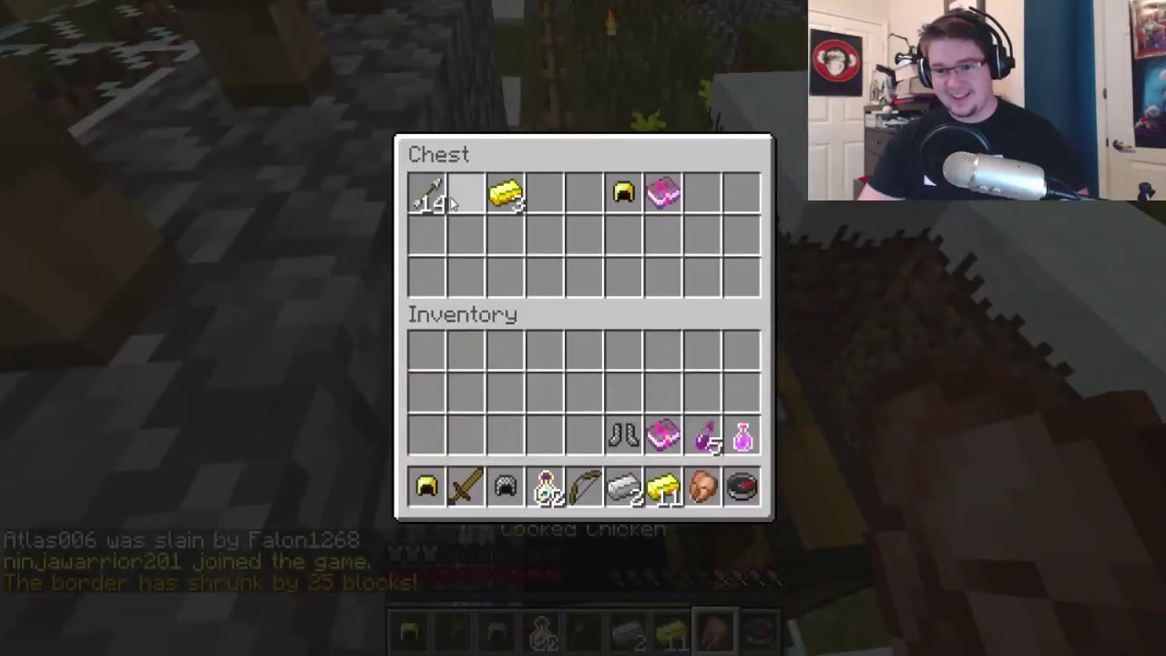